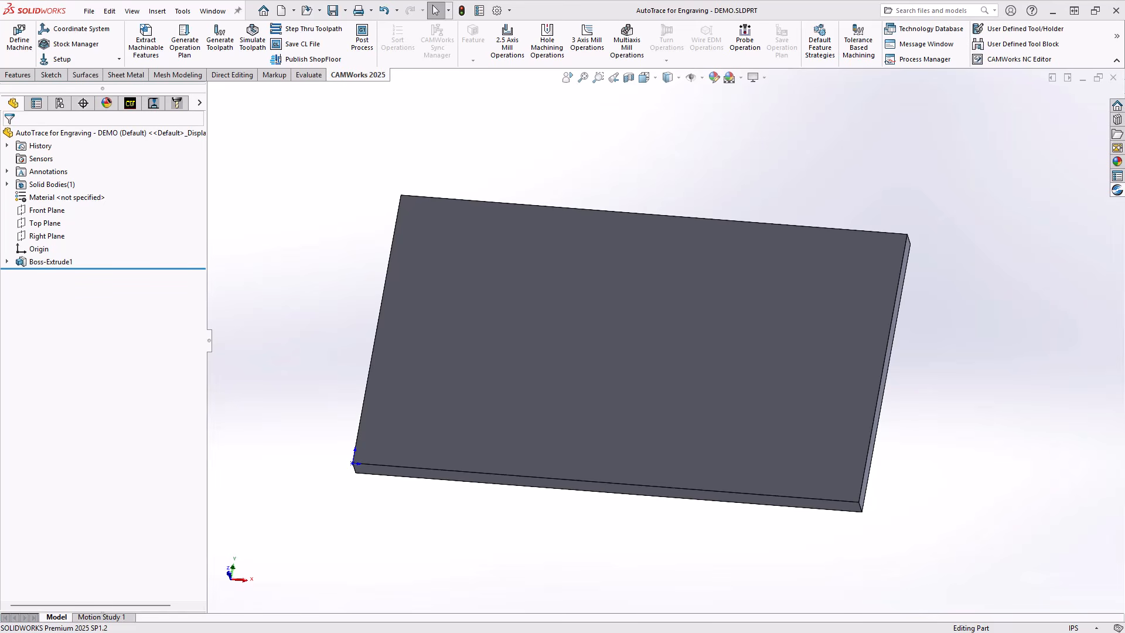
Check in the add-ins list that the Autotrace add-in is enabled and accept the list.
left_click(510, 10)
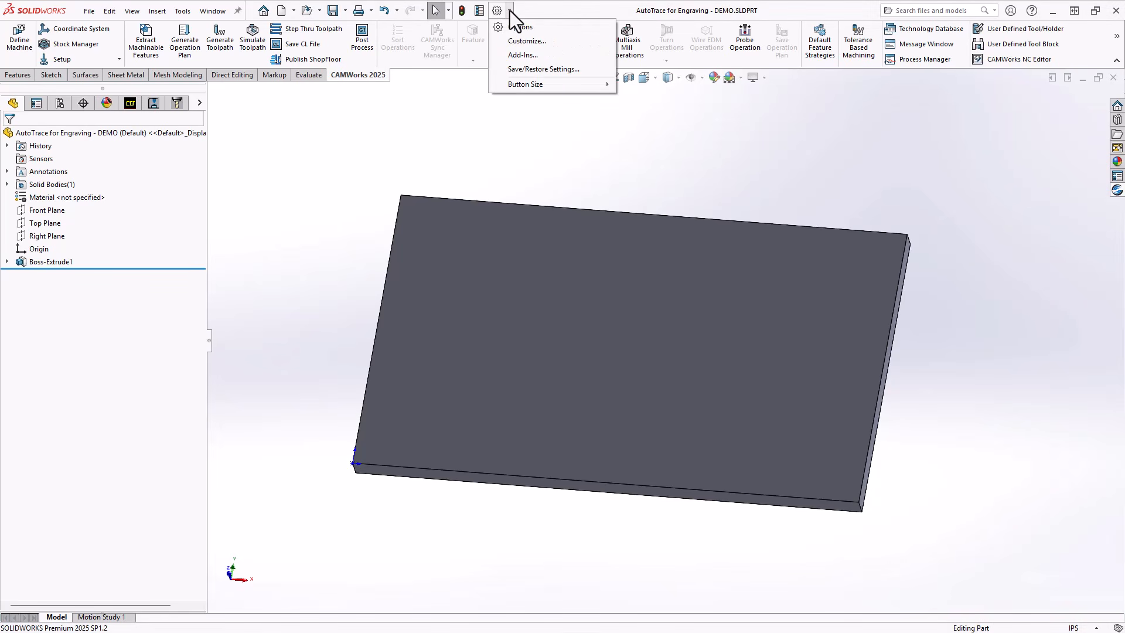
left_click(512, 58)
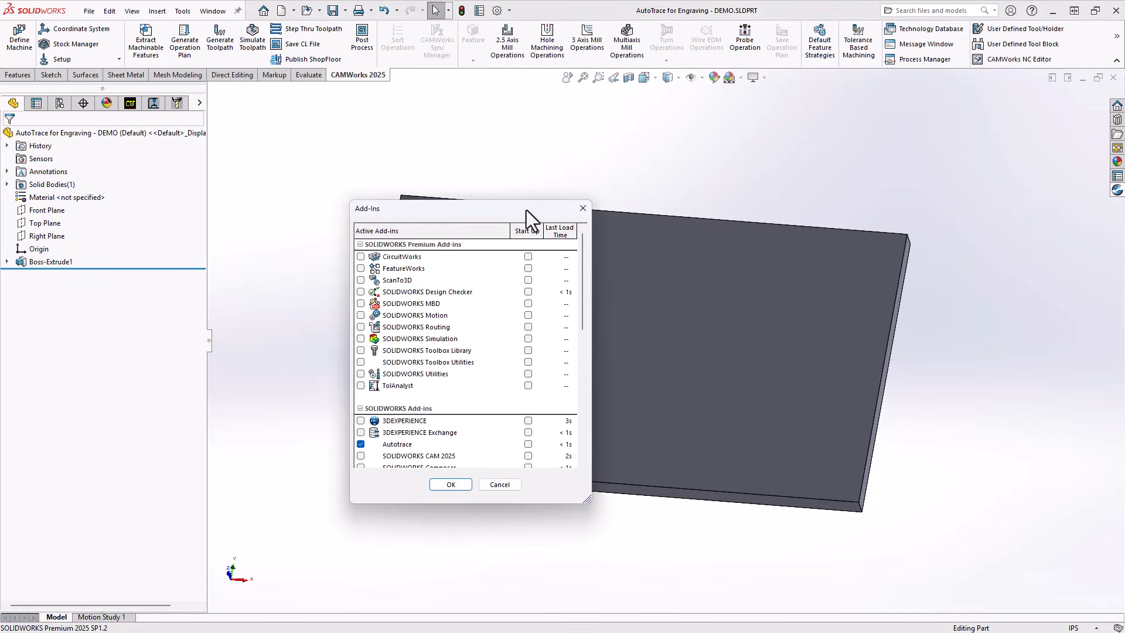
scroll(444, 374, "down", 2)
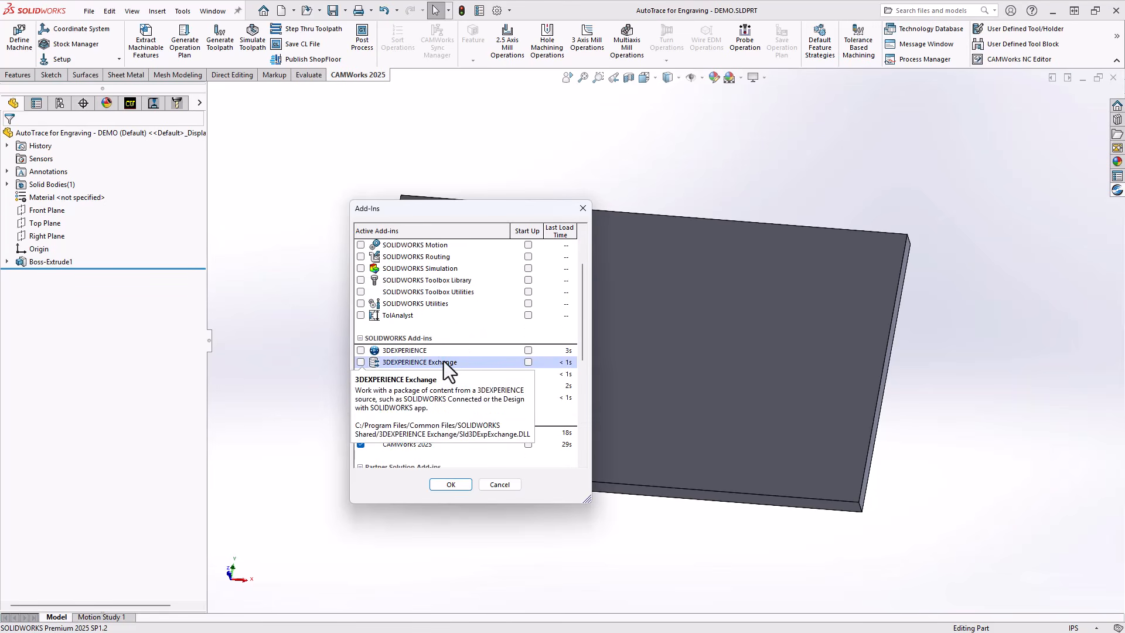
scroll(444, 361, "down", 1)
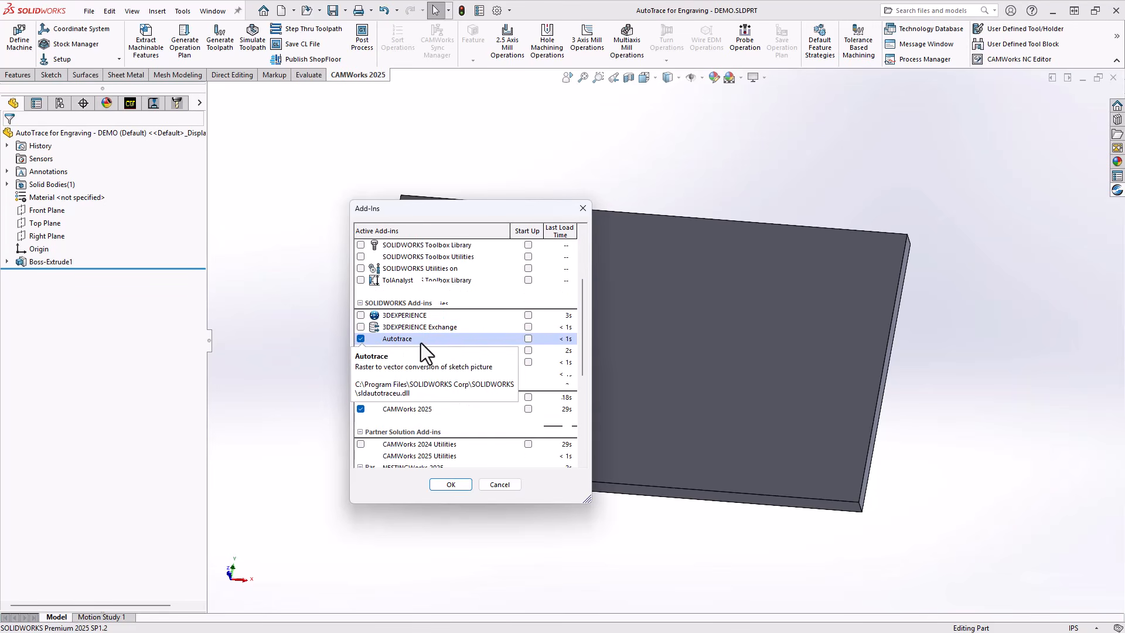
left_click(444, 485)
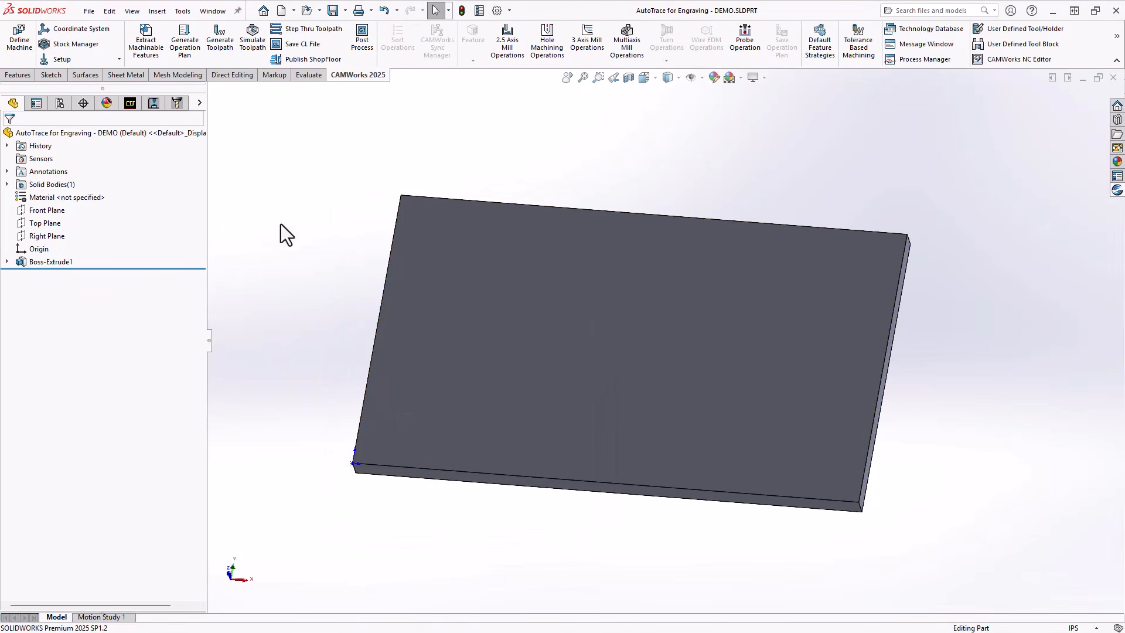
Start a sketch on the plate's large front face and insert the image "HRS Original Color" as a sketch picture.
right_click(429, 259)
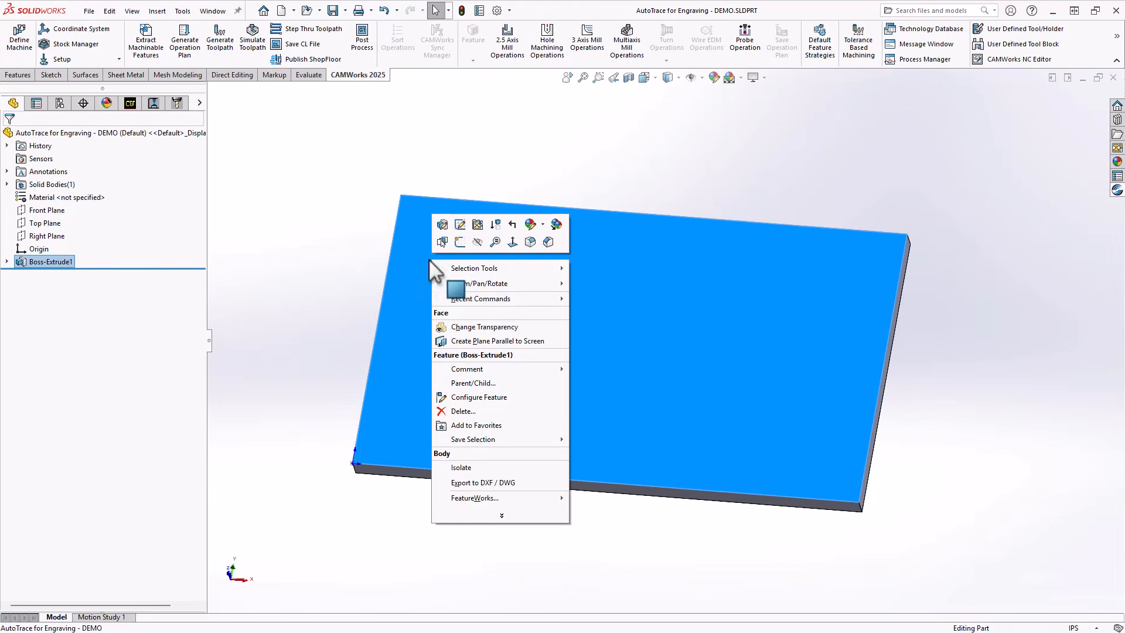
left_click(460, 242)
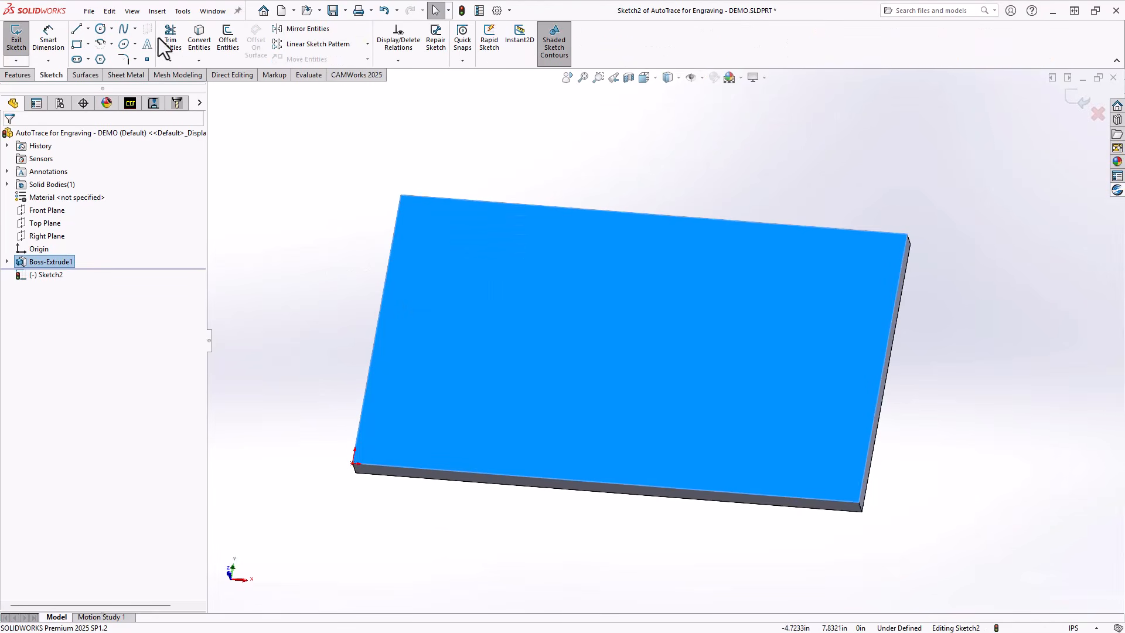
left_click(181, 14)
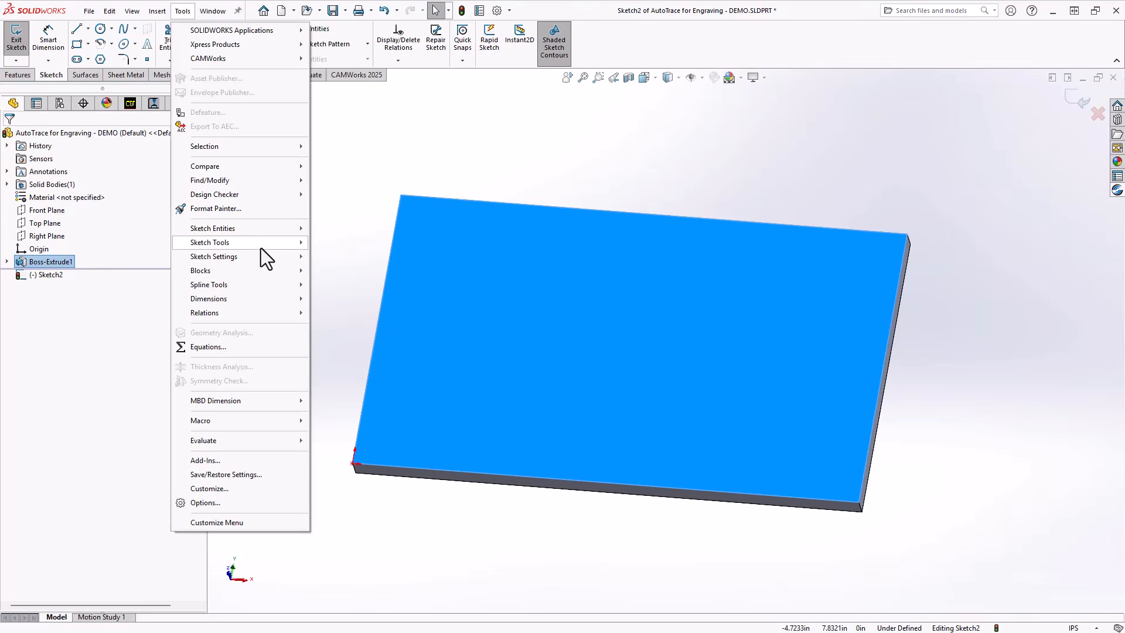
mouse_move(261, 258)
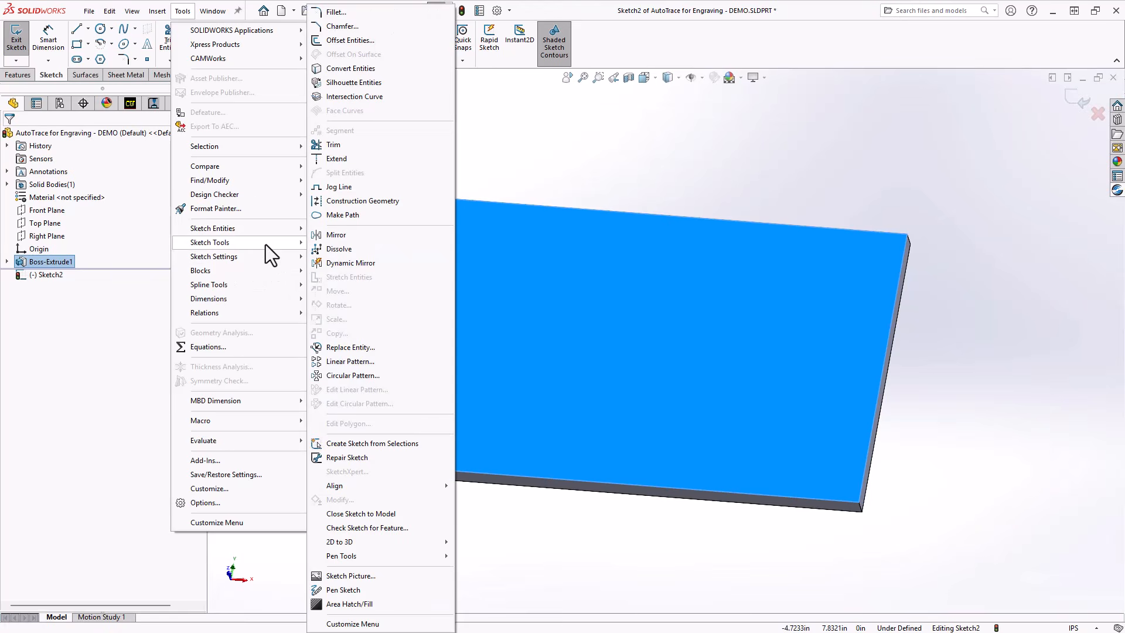
left_click(374, 576)
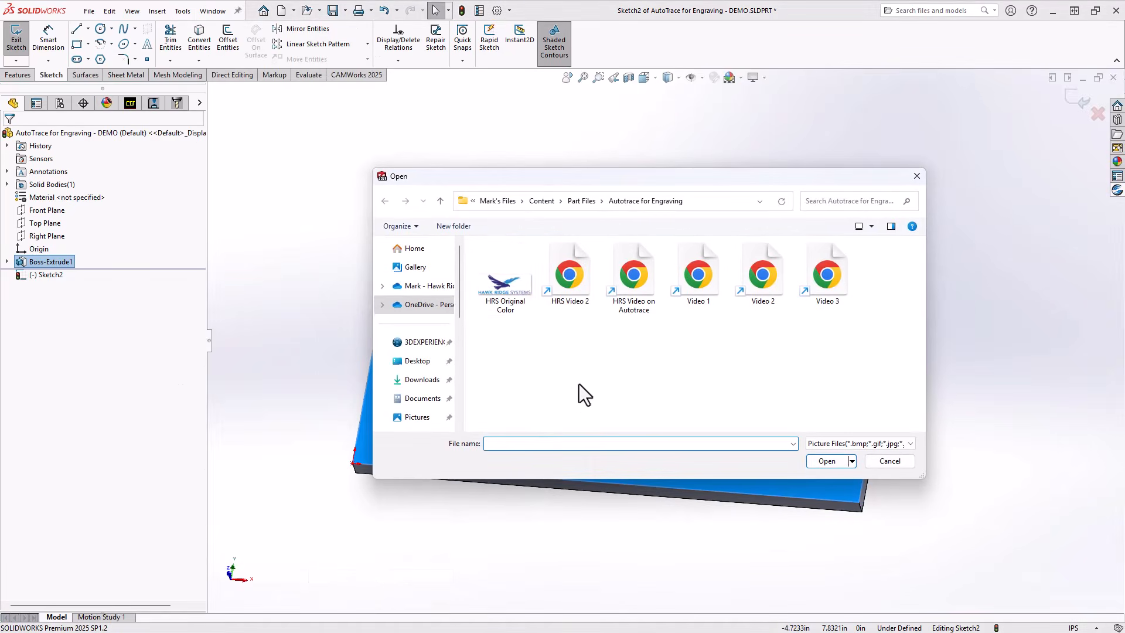
left_click(509, 284)
left_click(835, 462)
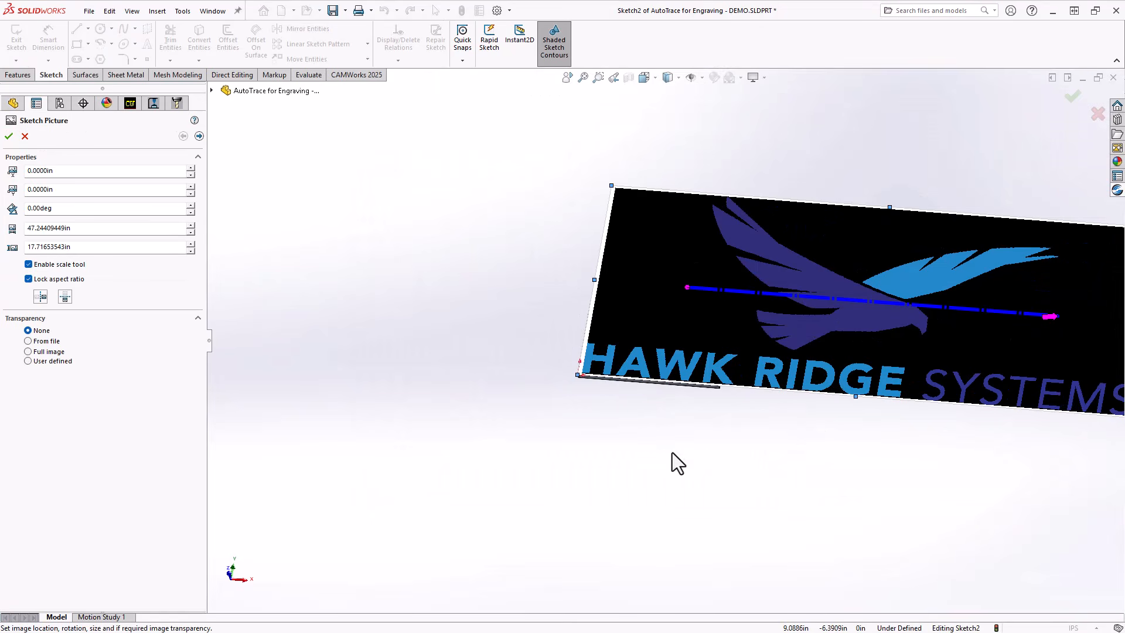
Set the sketch picture's width to 12 in and move its origin to about X 0.22 in, Y 1.13 in on the plate.
key("space")
left_click(805, 393)
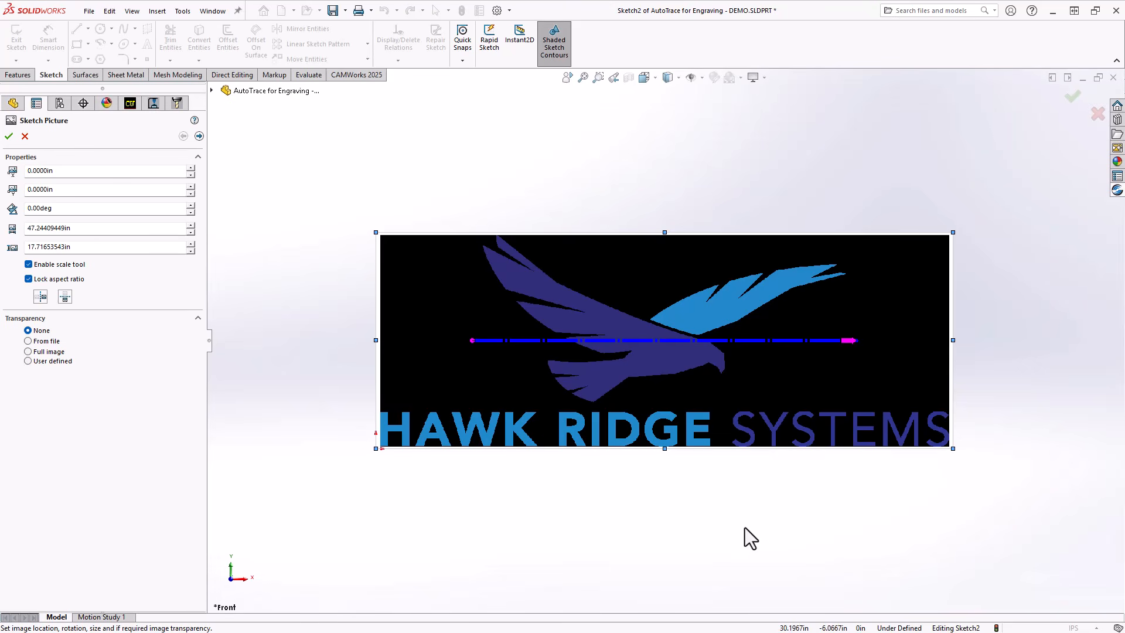
left_click(103, 230)
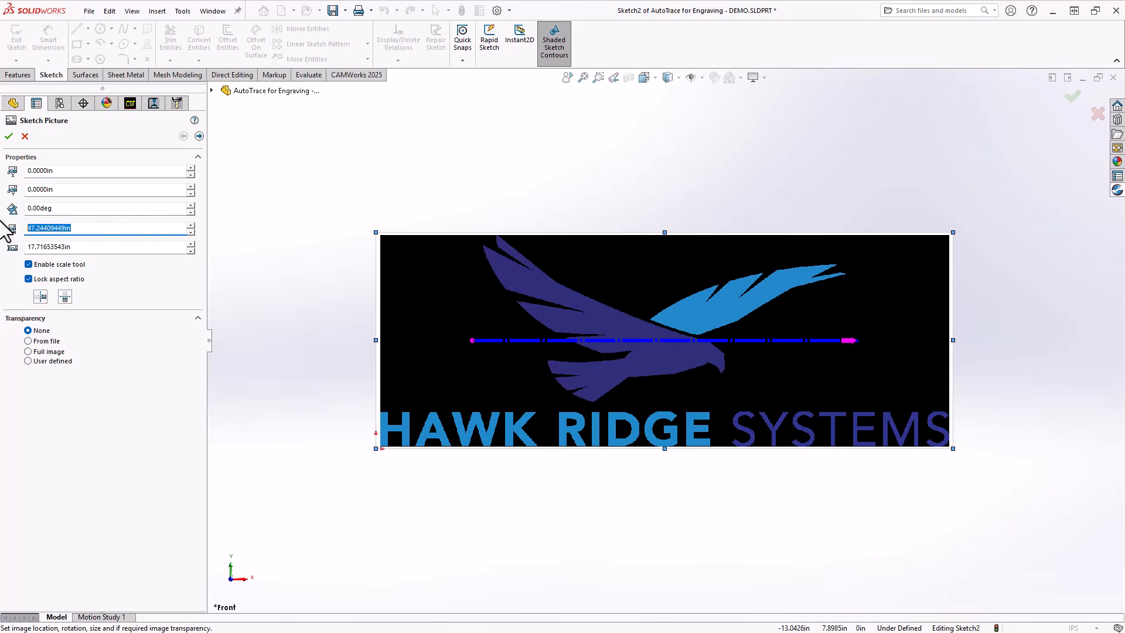
type("12")
key("Return")
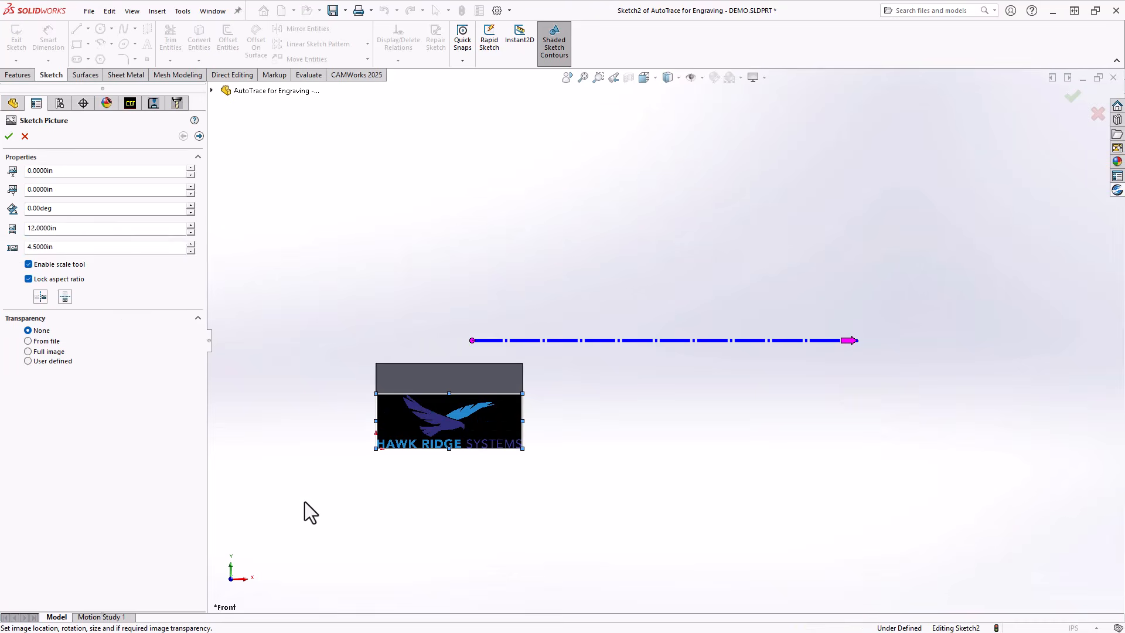
scroll(389, 443, "down", 5)
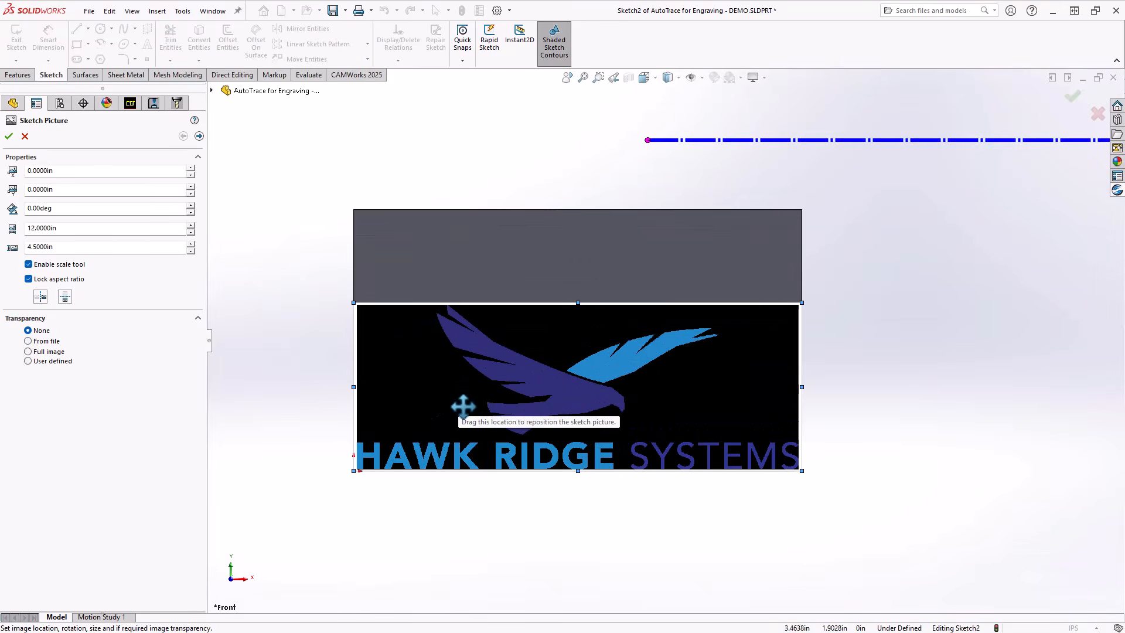
mouse_move(415, 404)
left_mouse_down()
mouse_move(432, 377)
mouse_move(425, 348)
mouse_move(433, 363)
left_mouse_up()
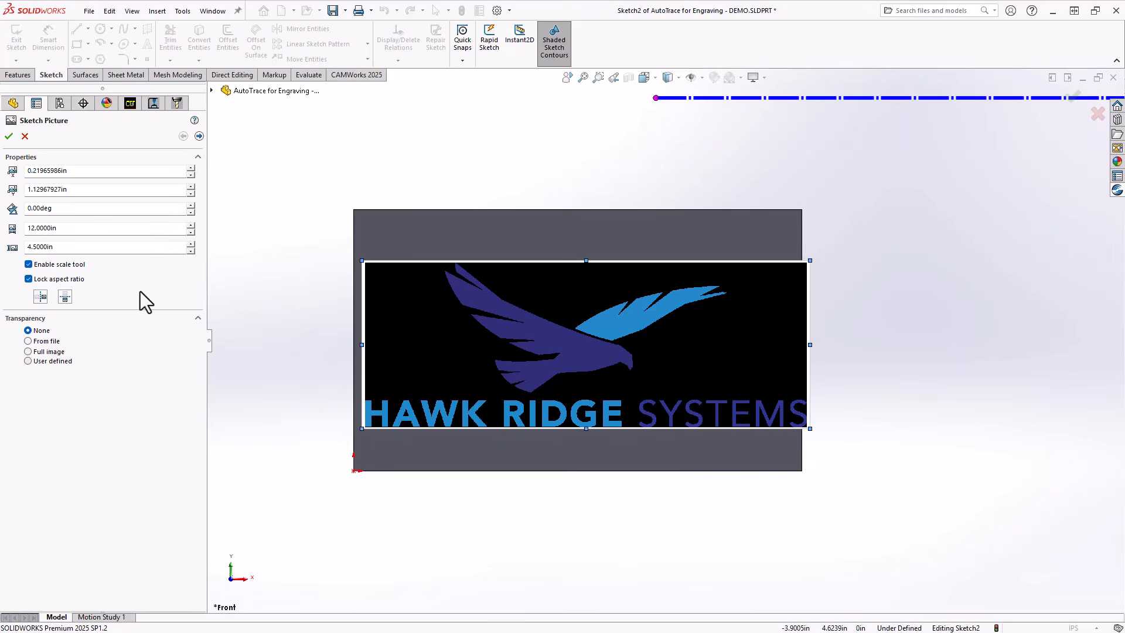
Trace the hawk by color, sampling its dark blue body and light blue wing.
left_click(199, 136)
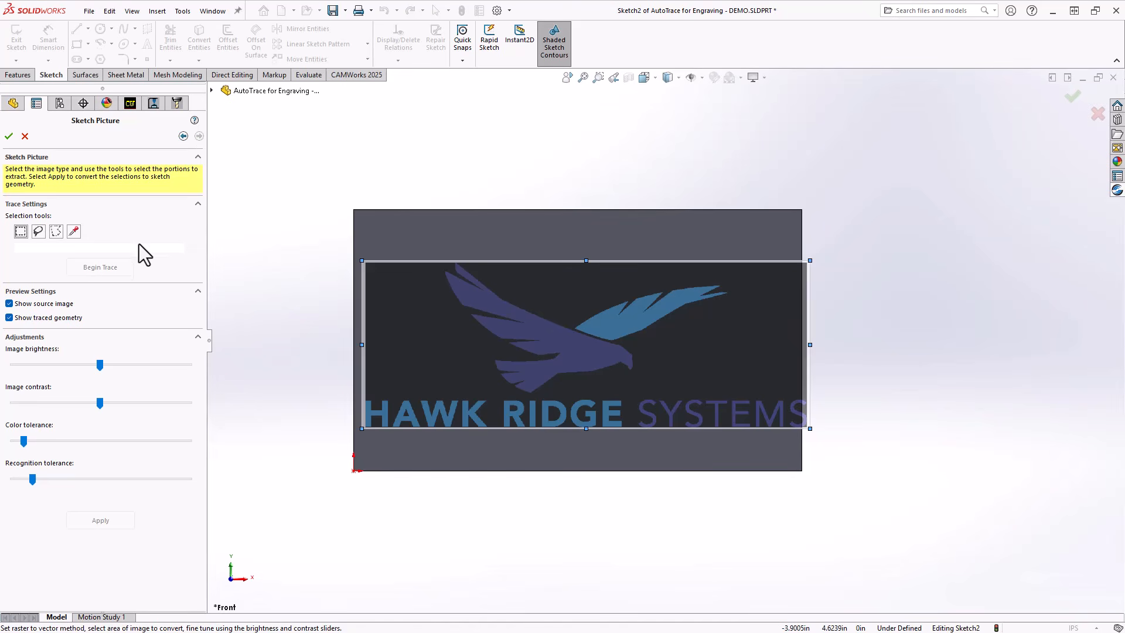
left_click(74, 231)
left_click(556, 338)
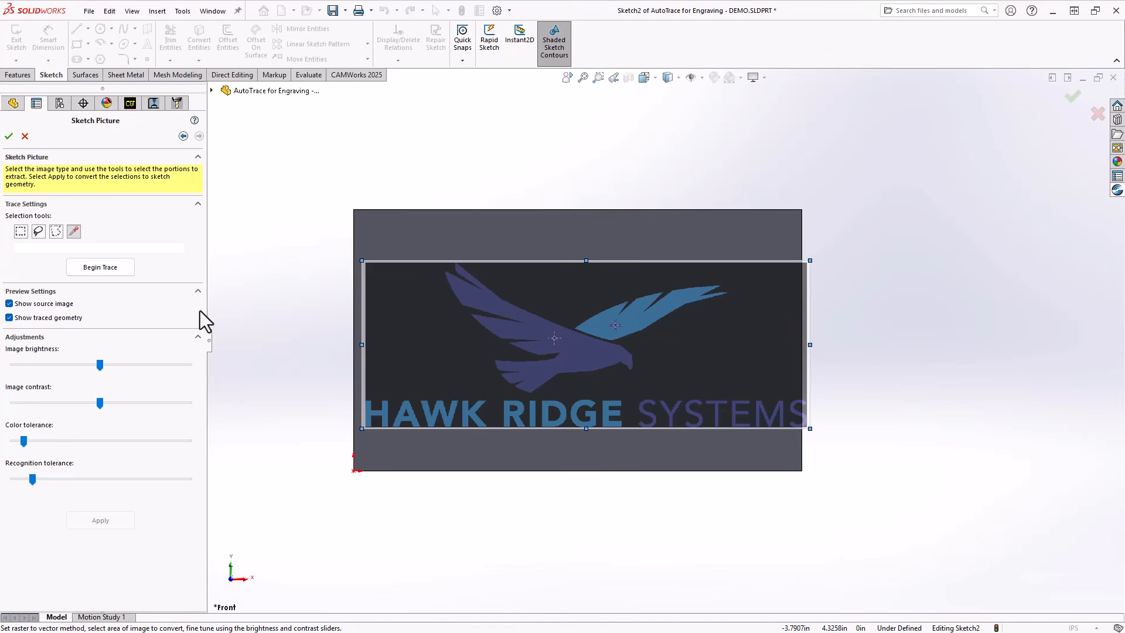
left_click(93, 268)
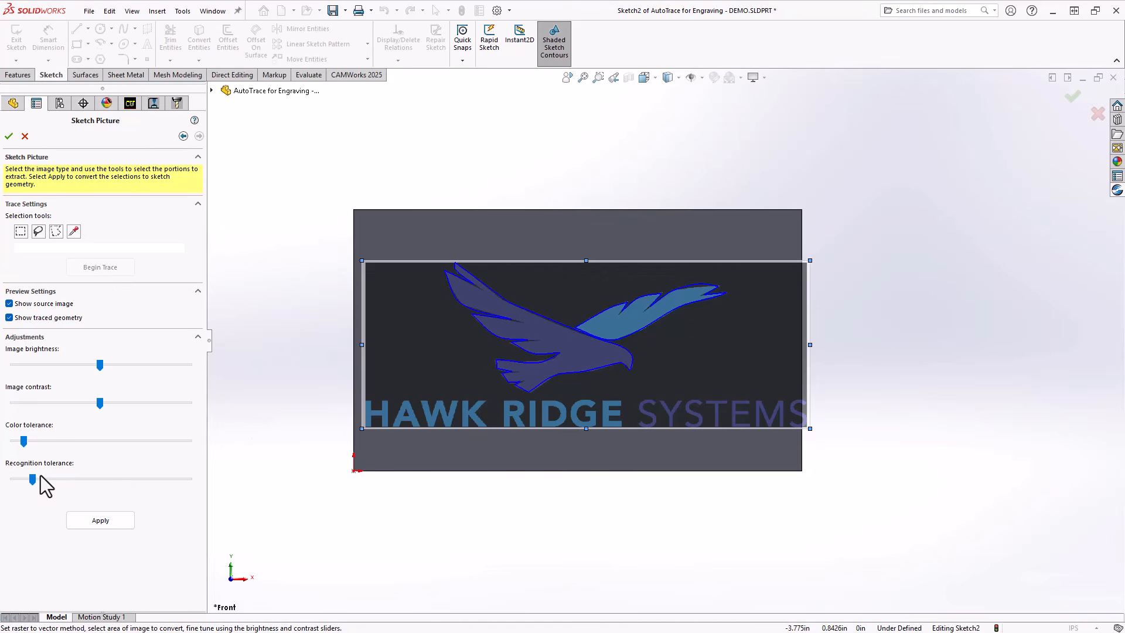
Raise recognition and color tolerance to just above mid-range, lower image contrast slightly, and apply the hawk trace as sketch geometry.
mouse_move(34, 481)
left_mouse_down()
mouse_move(121, 473)
mouse_move(108, 472)
left_mouse_up()
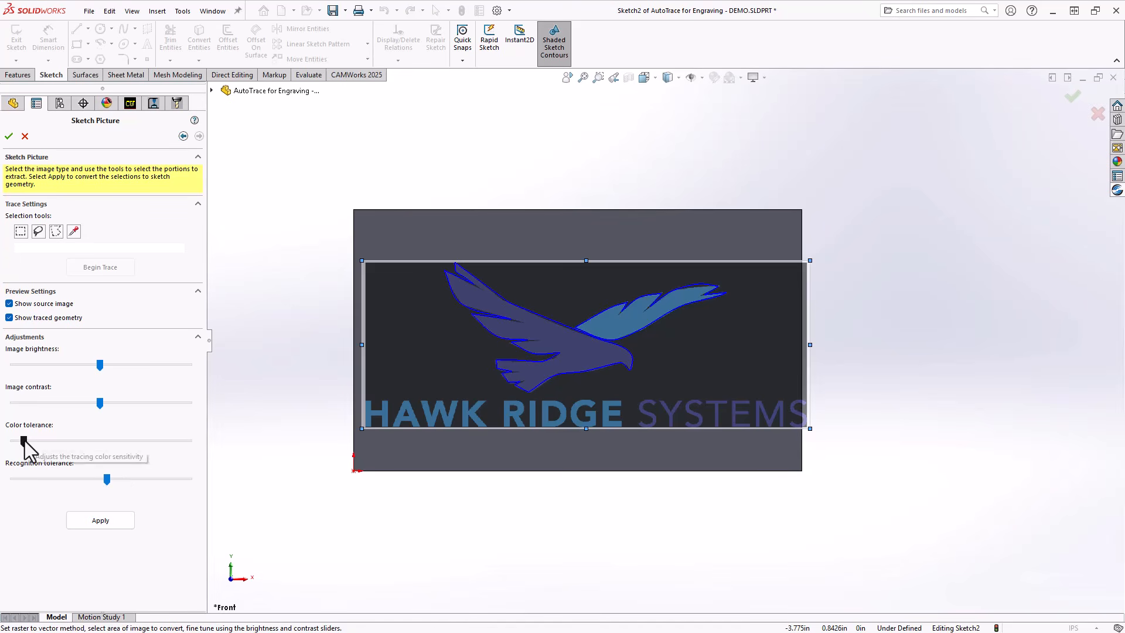
mouse_move(23, 440)
left_mouse_down()
mouse_move(157, 440)
mouse_move(127, 441)
left_mouse_up()
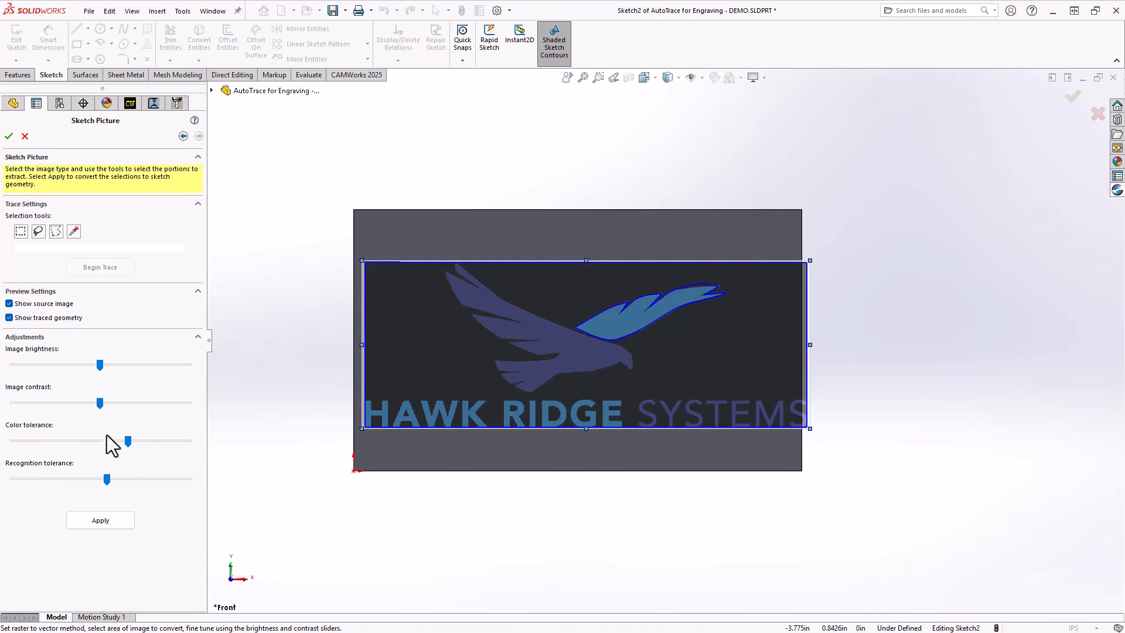
mouse_move(100, 403)
left_mouse_down()
mouse_move(55, 402)
mouse_move(109, 402)
mouse_move(92, 408)
mouse_move(116, 444)
left_mouse_up()
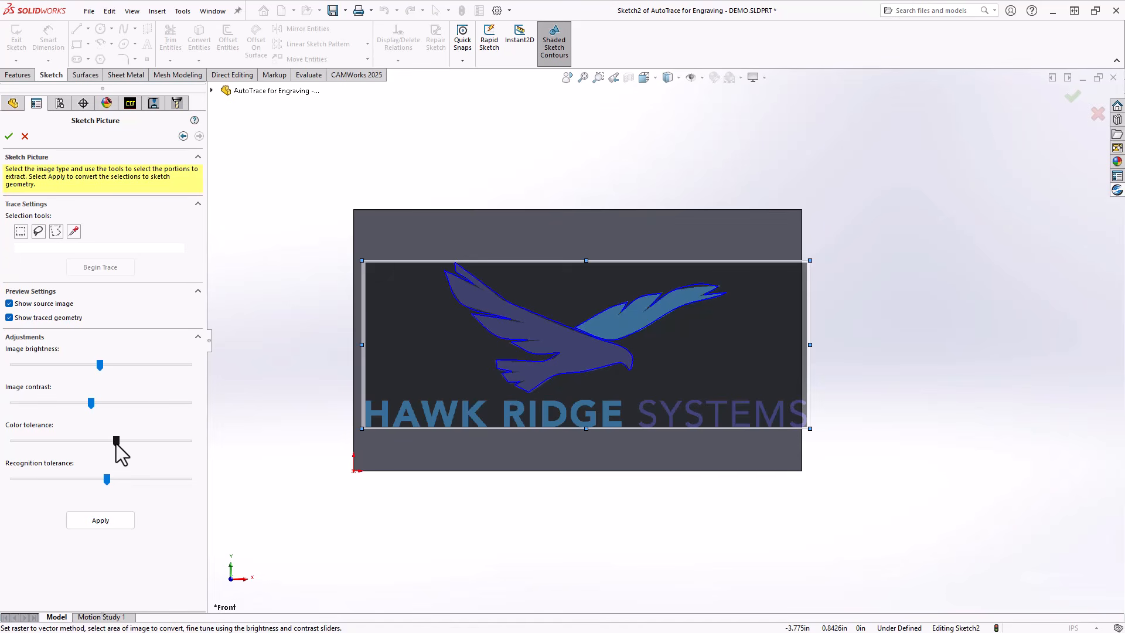
left_click_drag(116, 444, 116, 444)
left_click(698, 287)
left_click(98, 520)
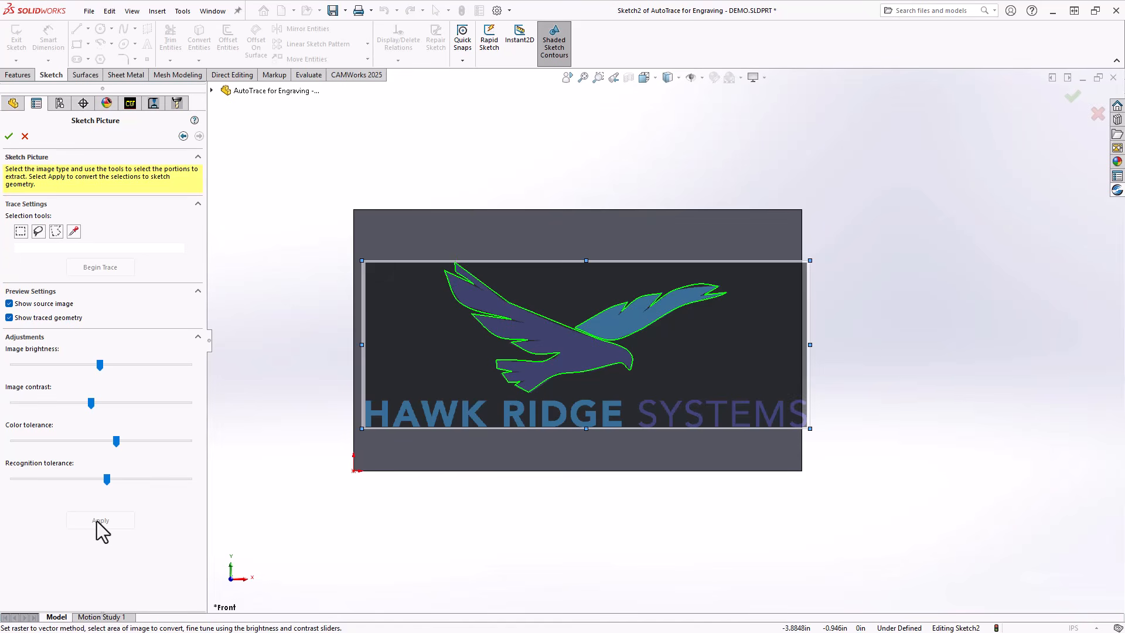
left_click(8, 136)
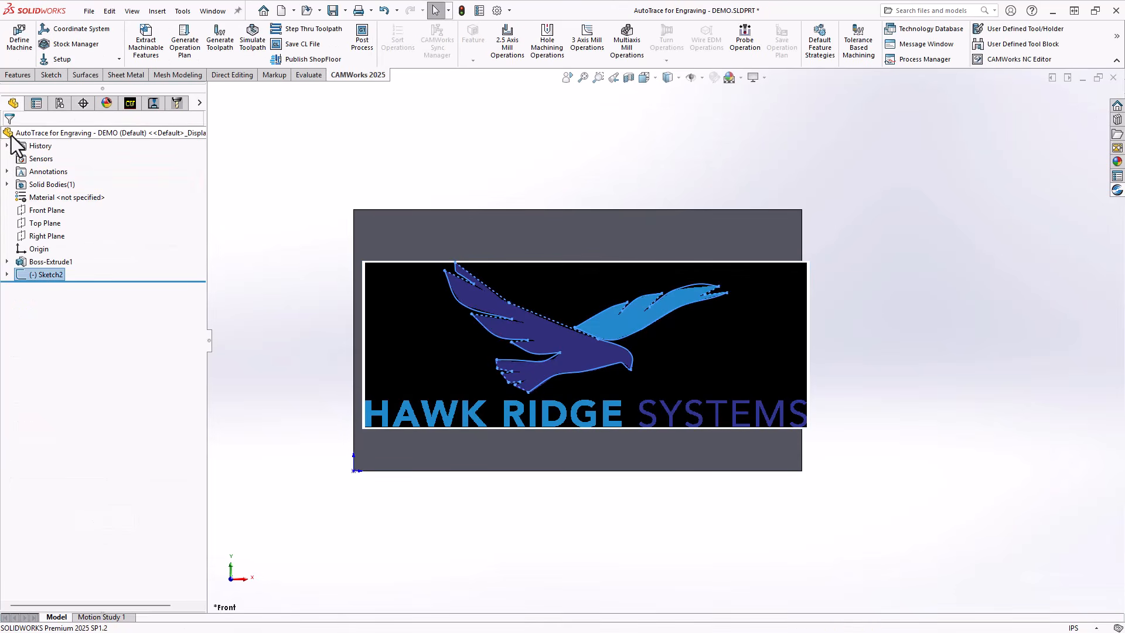
Reopen the traced sketch and convert the generic spline along the light blue wing's upper tip into an editable spline.
right_click(37, 274)
left_click(49, 239)
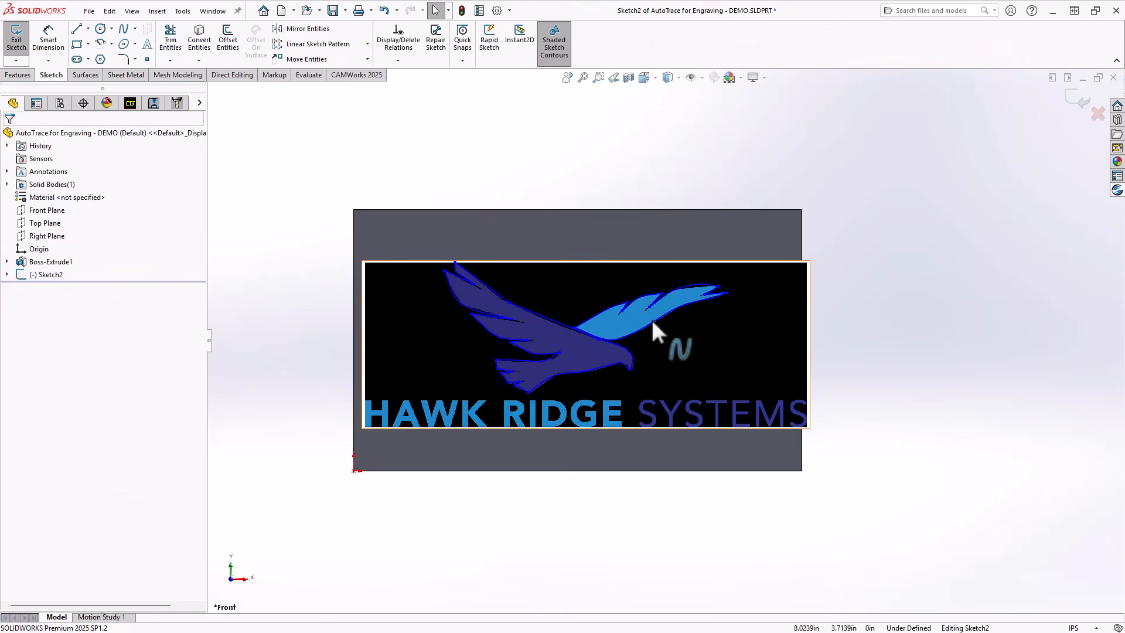
scroll(698, 291, "down", 10)
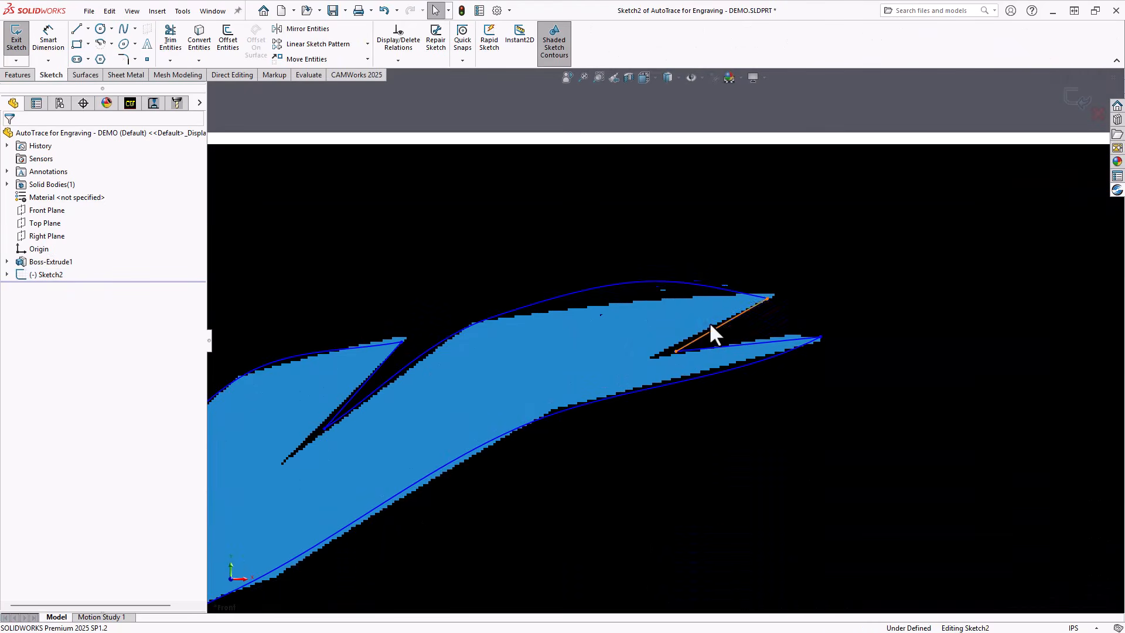
right_click(676, 282)
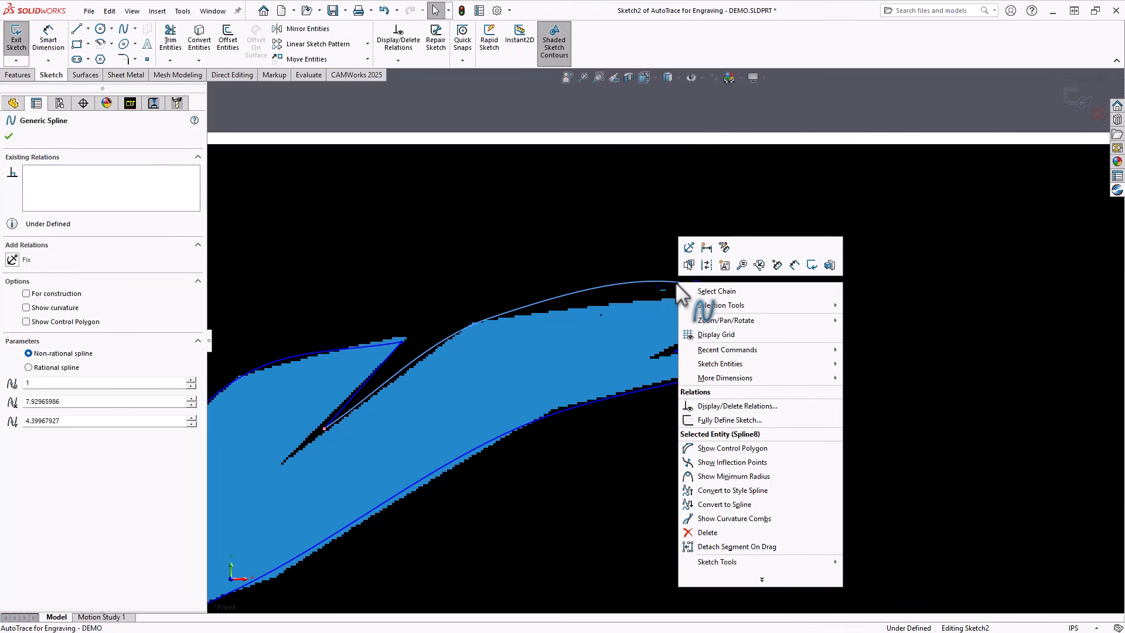
left_click(761, 578)
left_click(736, 547)
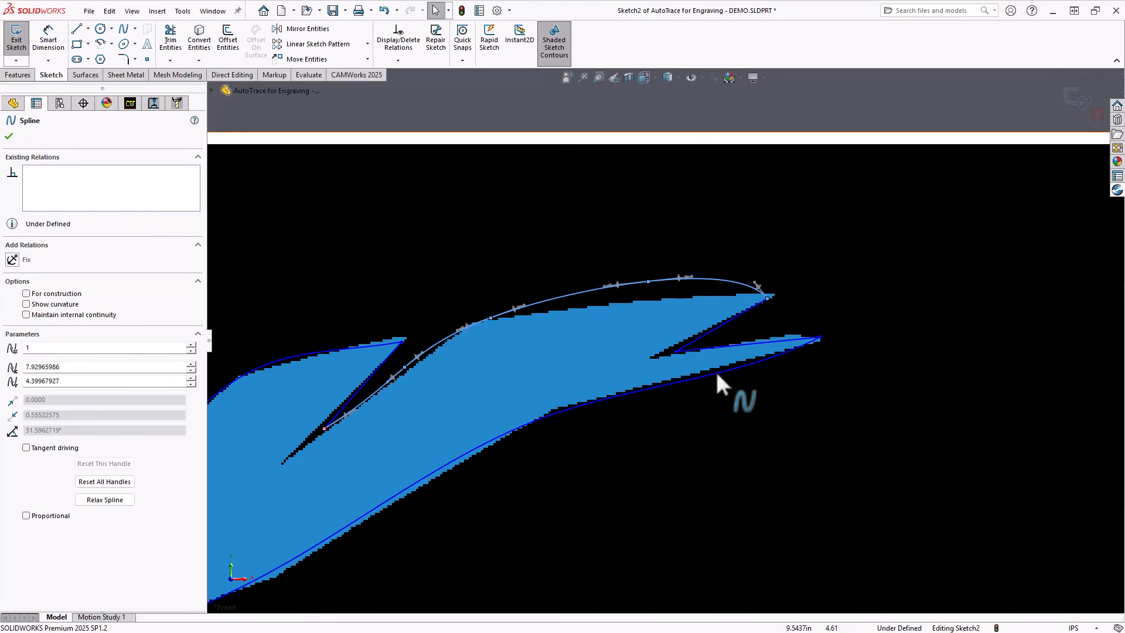
Move the converted spline's point down onto the wing edge at about X 9.23 in, Y 4.94 in and exit the sketch.
left_click_drag(648, 282, 638, 300)
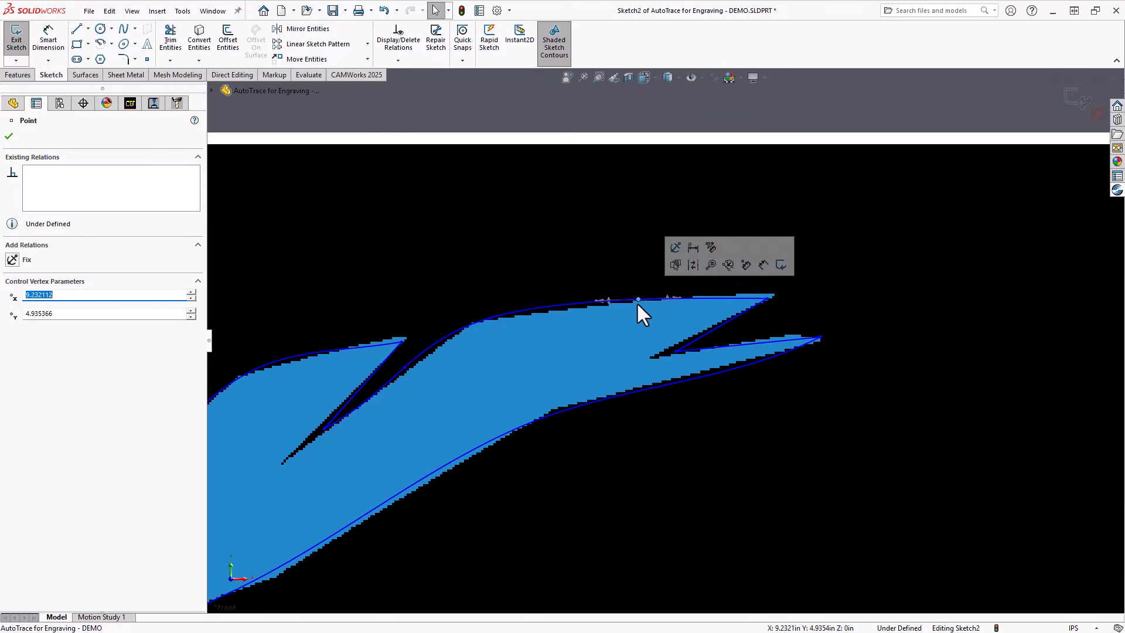
left_click(9, 136)
left_click(16, 38)
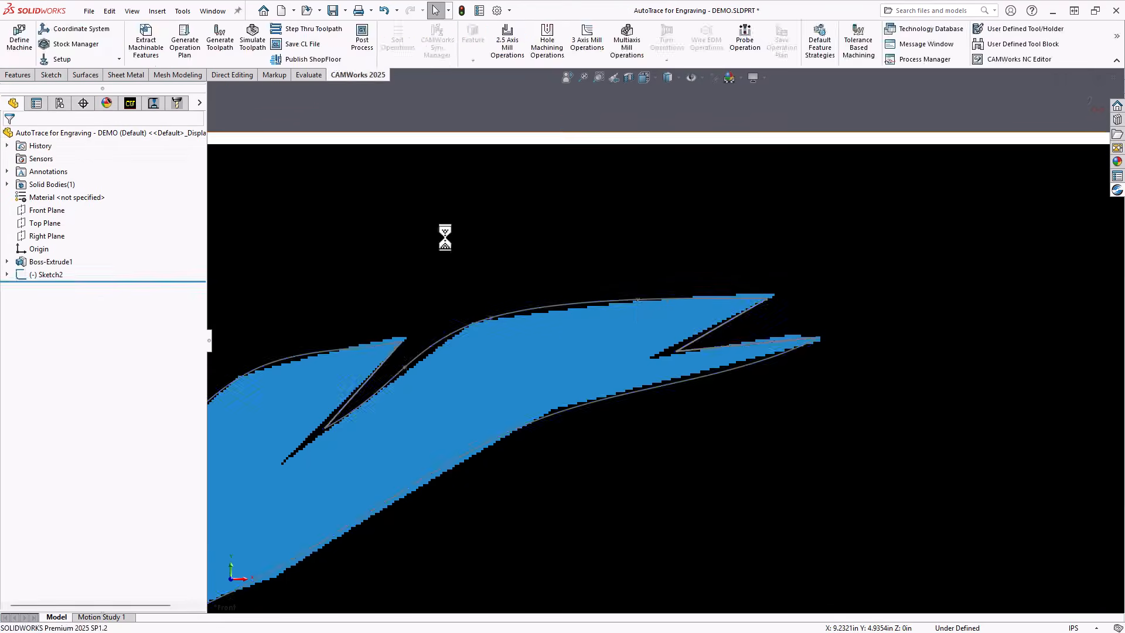
Suppress the sketch picture under the traced sketch, keeping only the hawk outline on the plate.
scroll(449, 237, "up", 8)
scroll(586, 396, "down", 2)
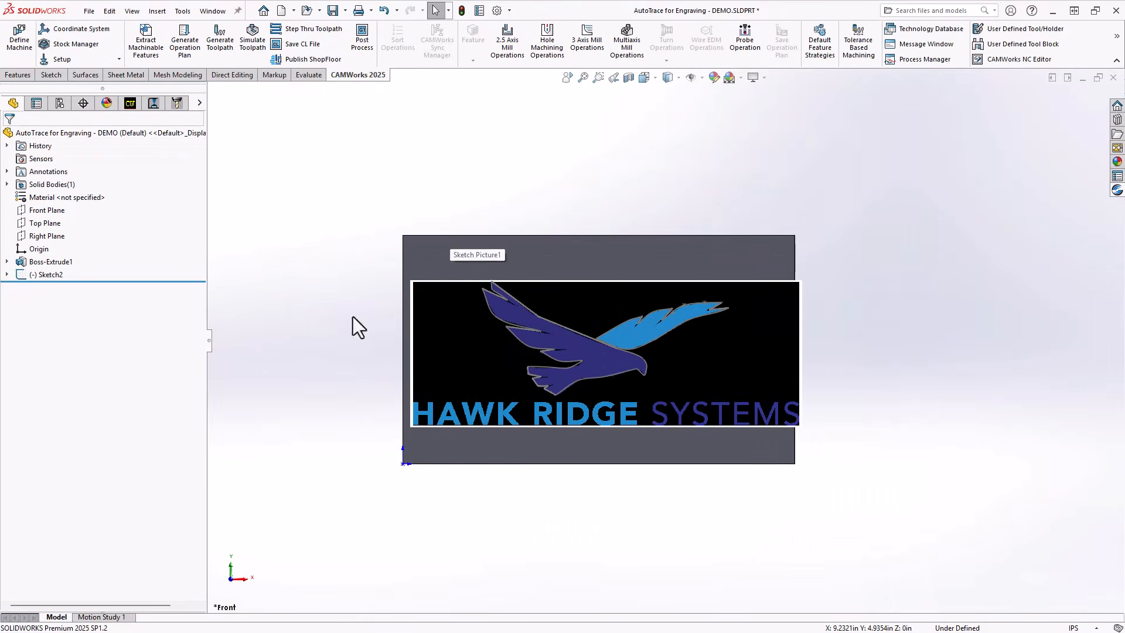
left_click(6, 274)
right_click(53, 289)
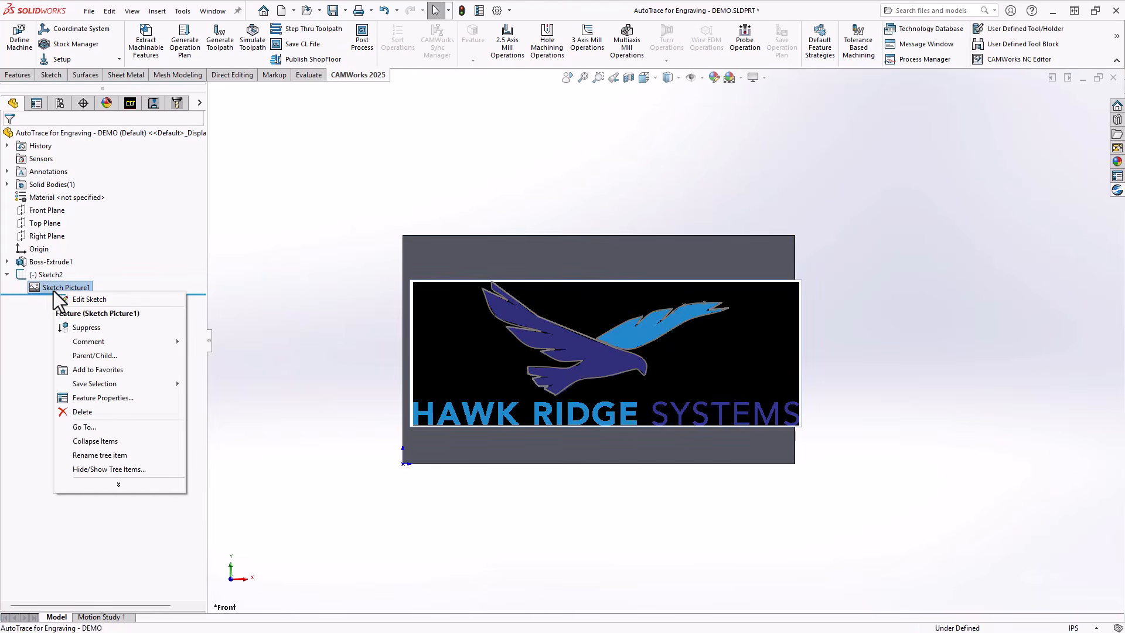
left_click(86, 328)
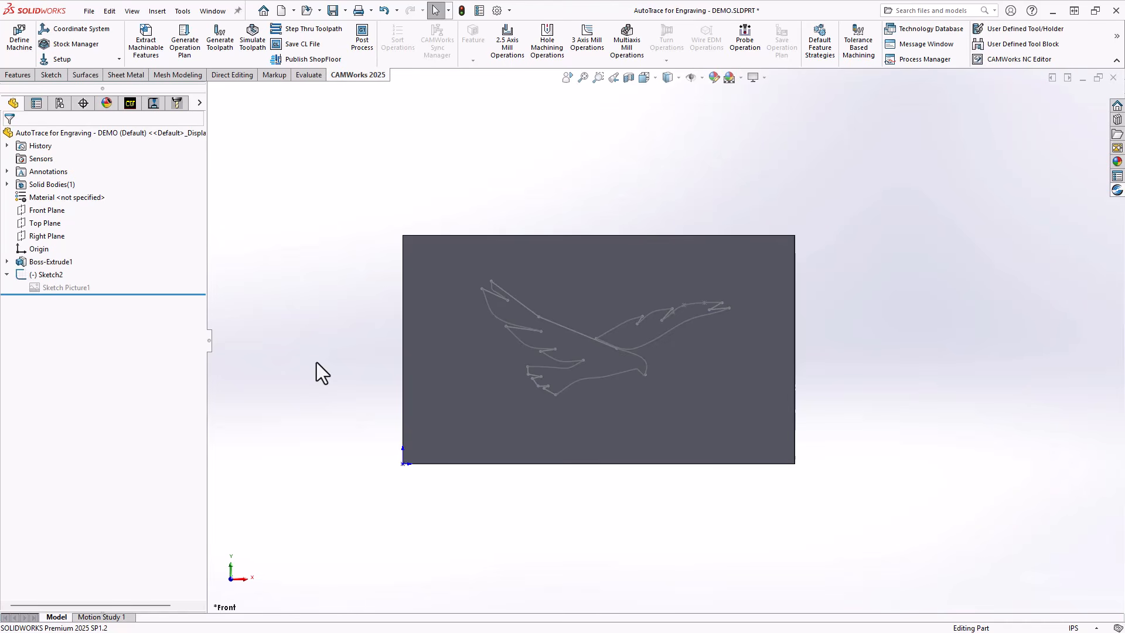
Start a 2.5 axis engrave feature in the CAMWorks mill part setup, using the hawk outline sketch (Sketch2) as its profile.
left_click(129, 103)
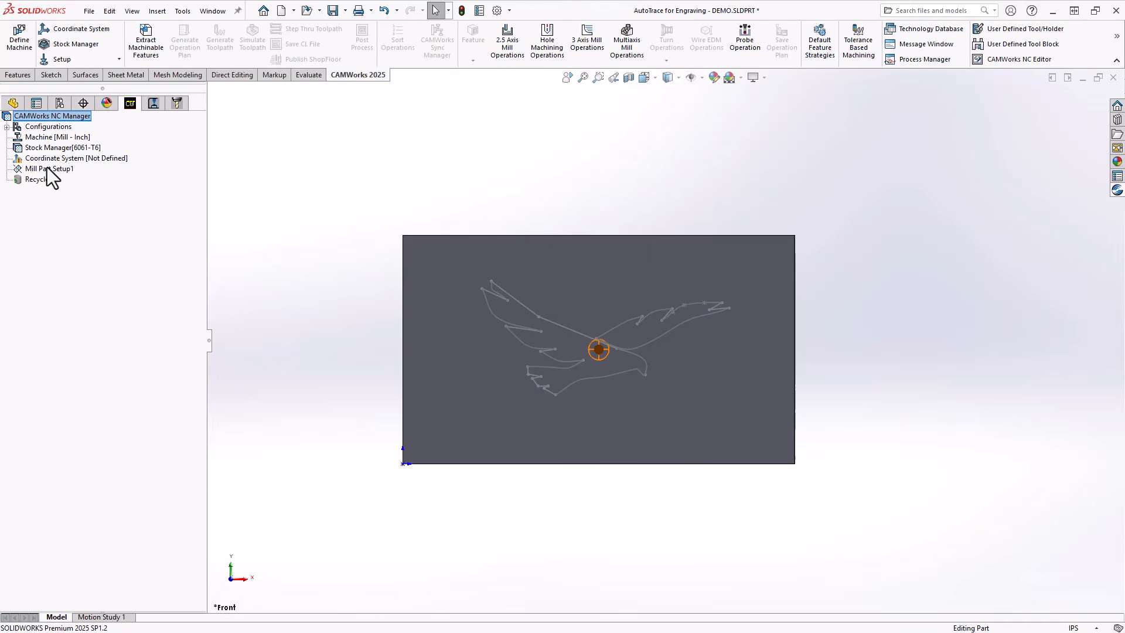
right_click(47, 167)
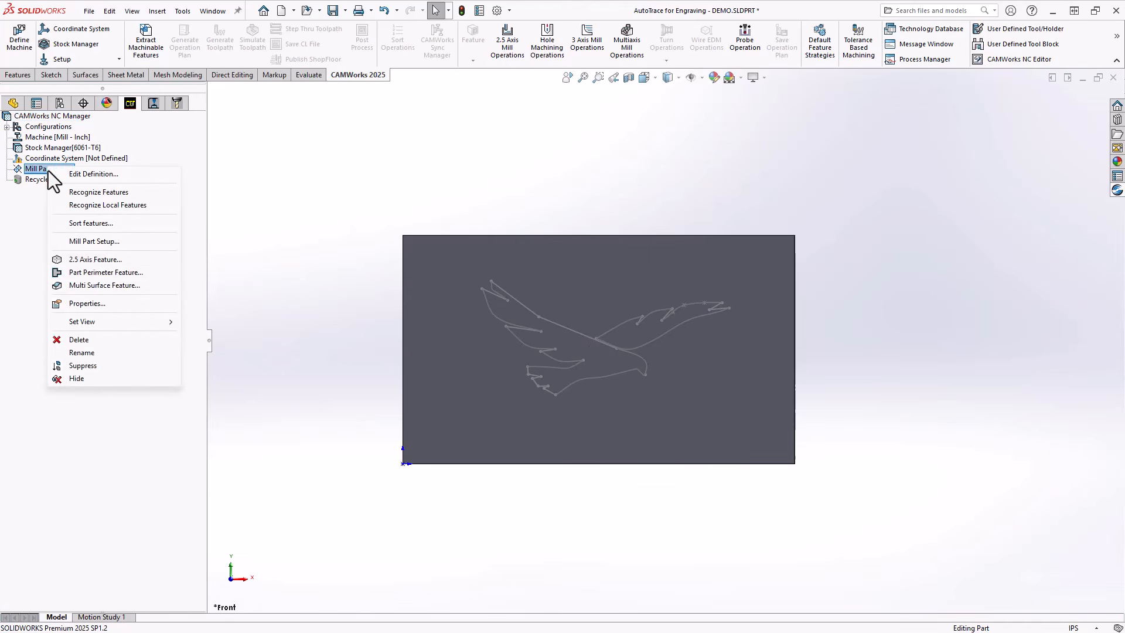
left_click(93, 260)
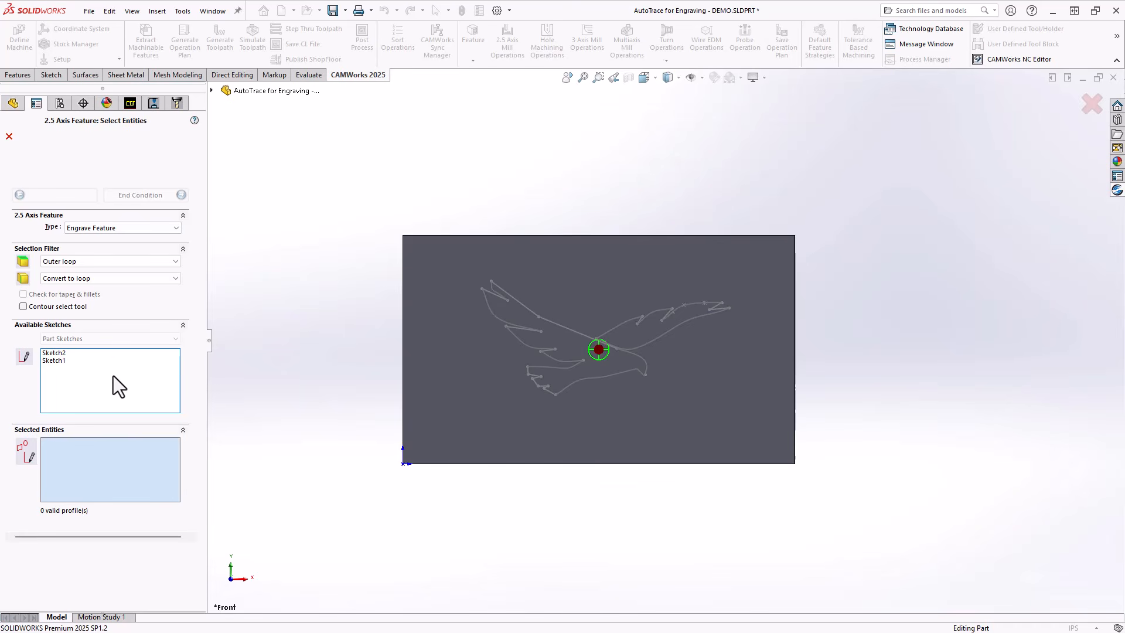
left_click(54, 353)
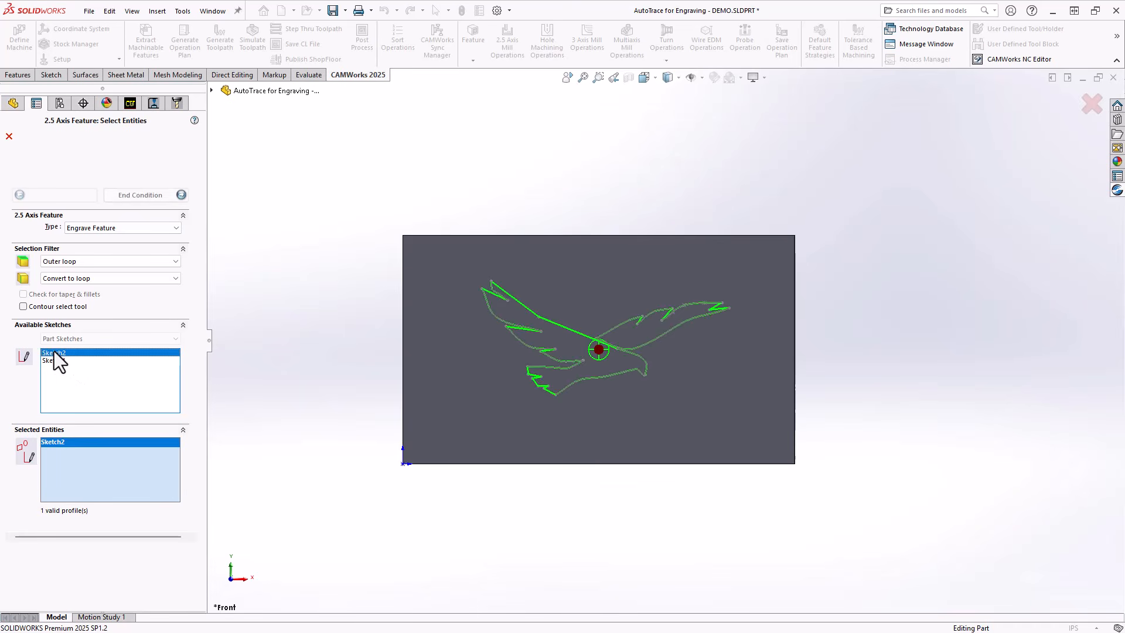
Give the engrave feature a blind depth of 0.015 in and the MP - Engrave strategy, and create it.
left_click(132, 194)
double_click(93, 325)
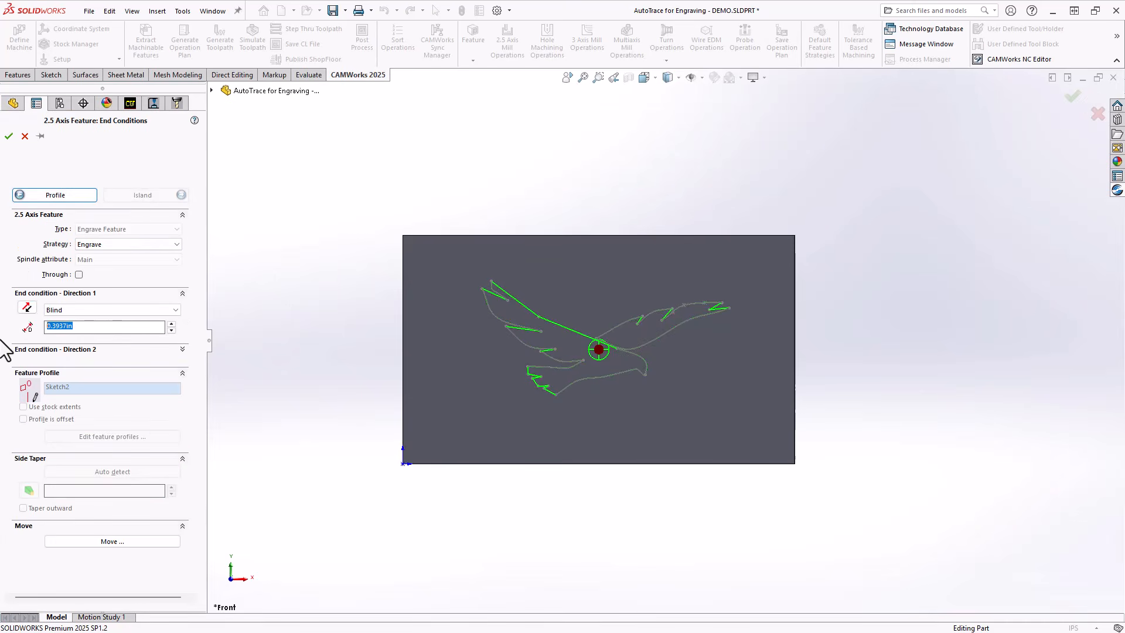
type(".015")
left_click(115, 245)
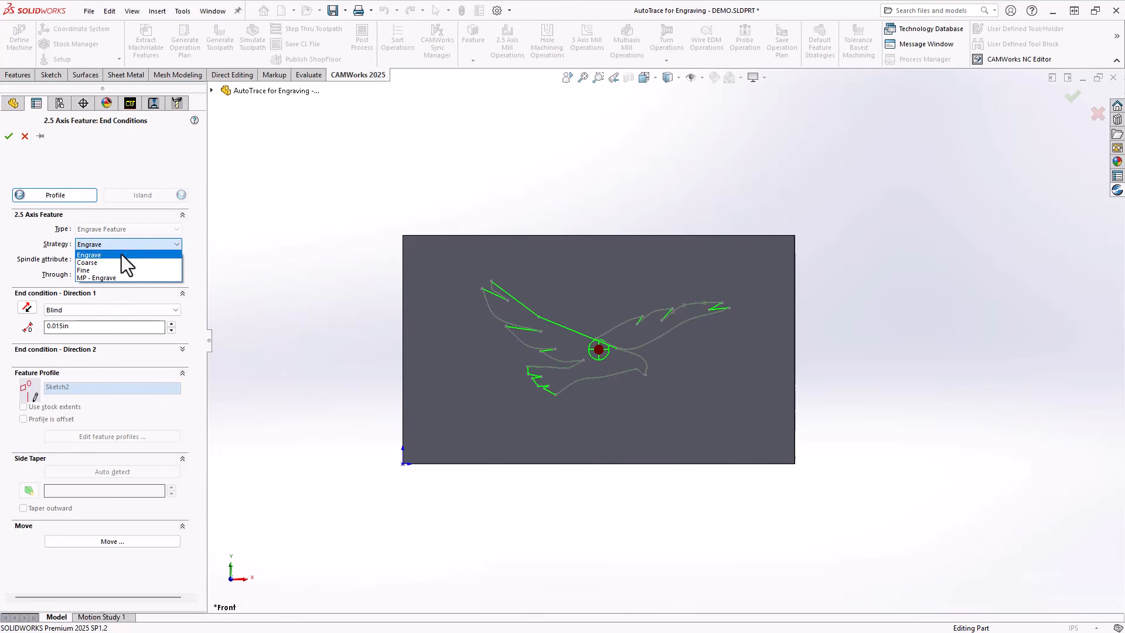
left_click(101, 279)
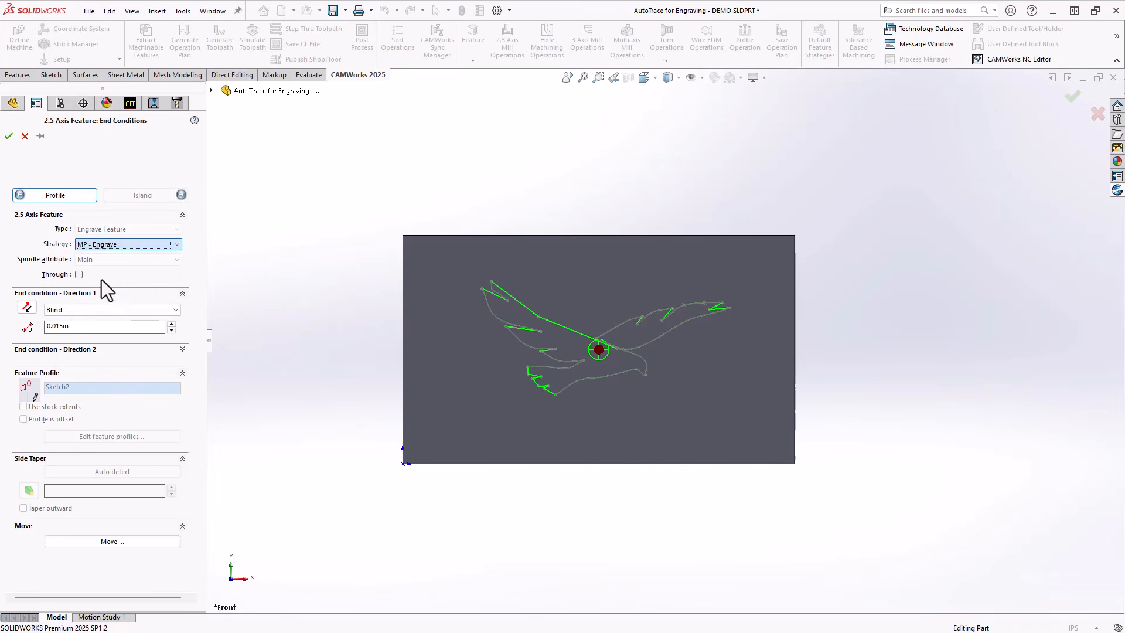
left_click(9, 136)
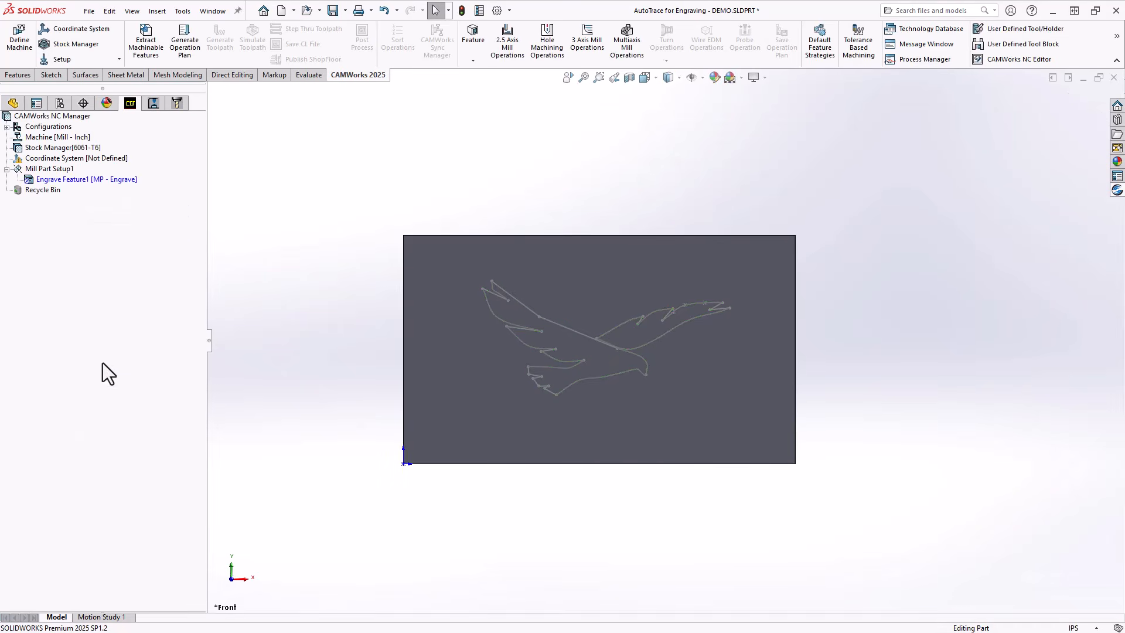
Generate the operation plan for the engrave feature and calculate the toolpath of its contour mill operation.
left_click(181, 40)
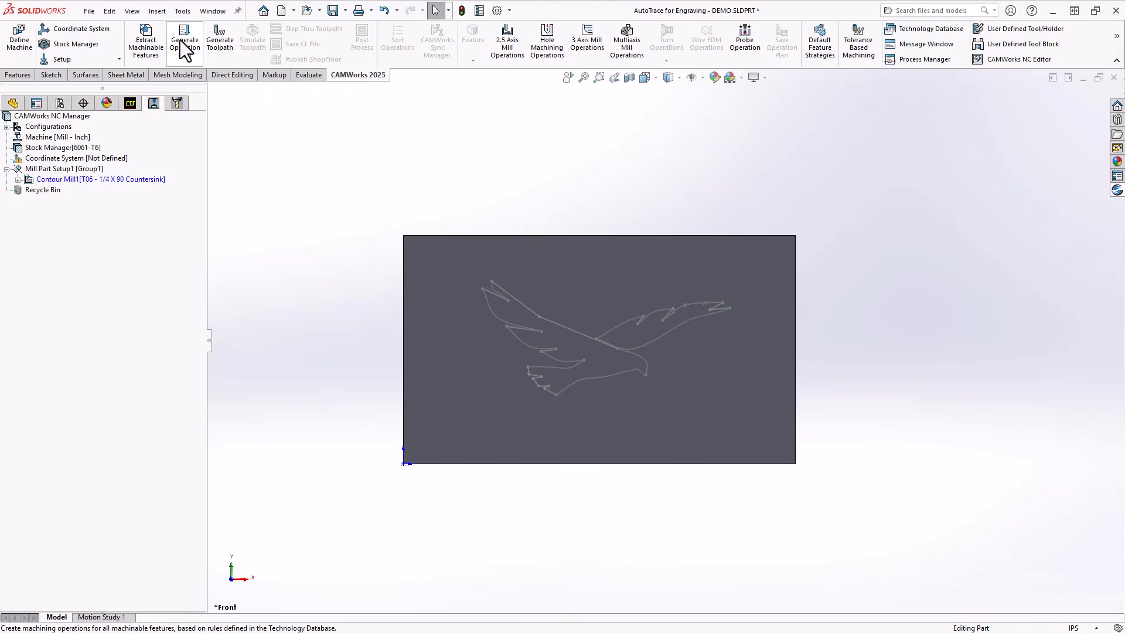
left_click(219, 50)
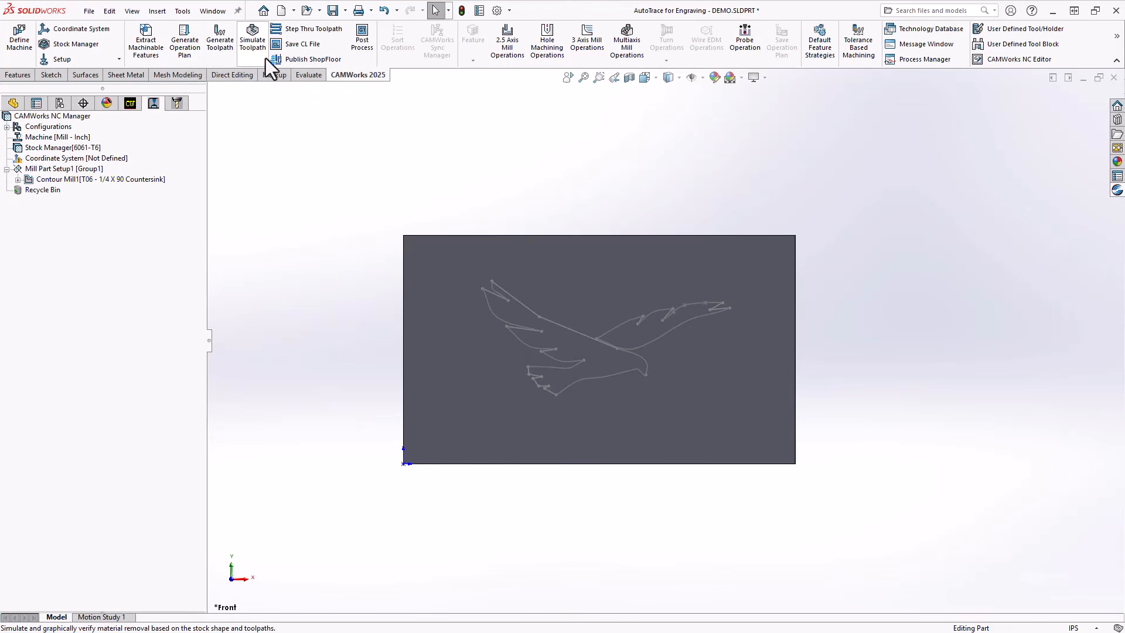
Run the toolpath simulation and examine the hawk engraving on the plate up close from an angled view.
left_click(253, 46)
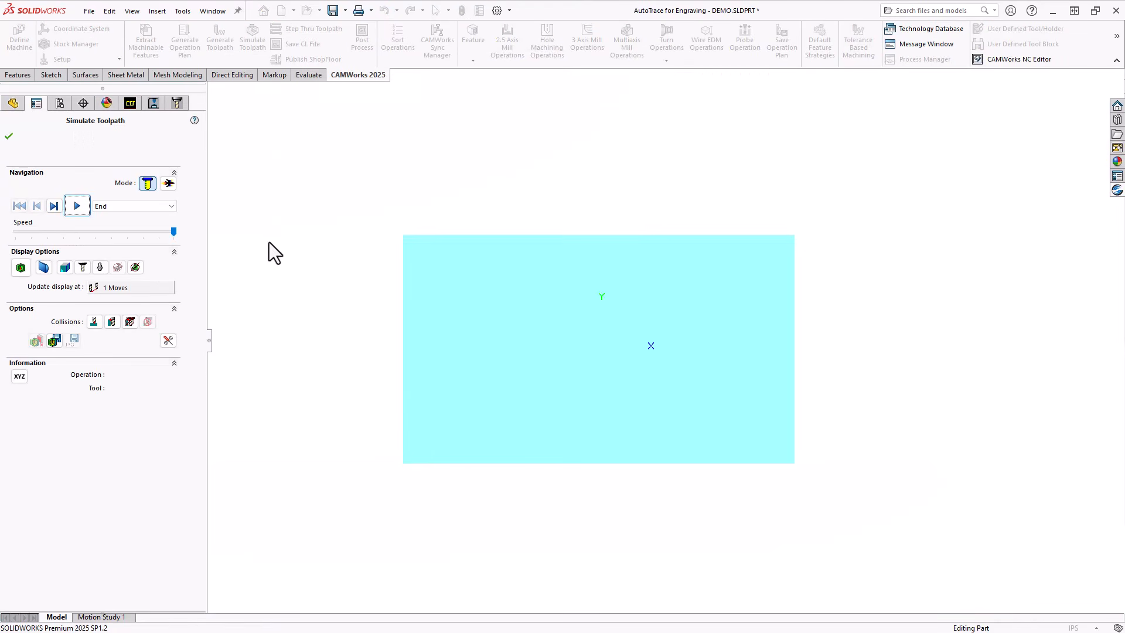
left_click(76, 206)
middle_click_drag(420, 479, 397, 356)
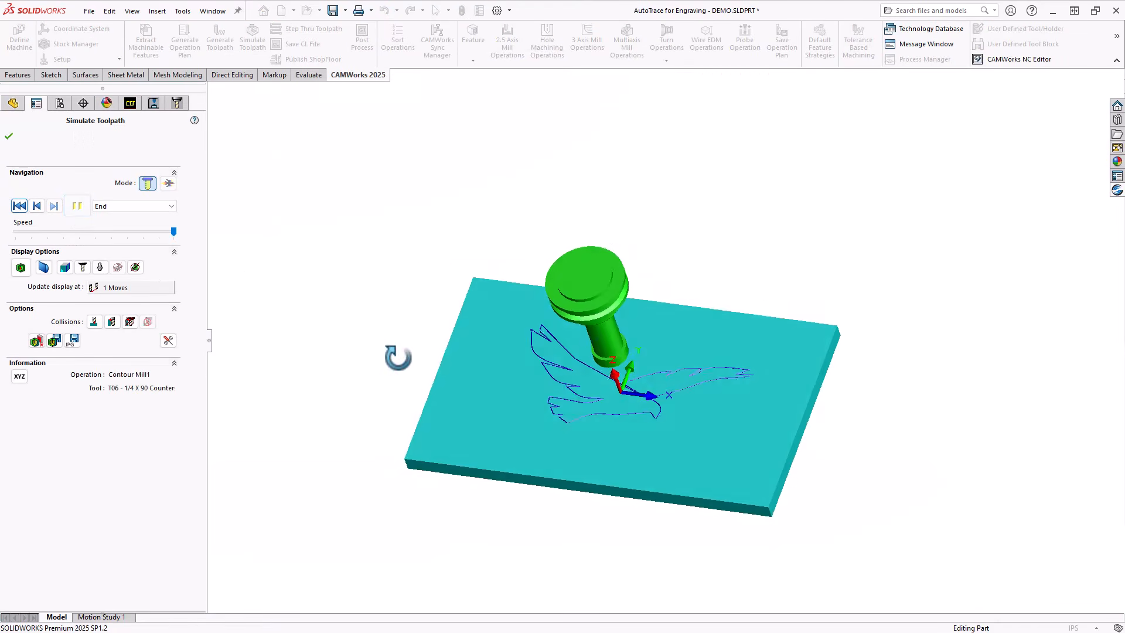
scroll(655, 393, "down", 5)
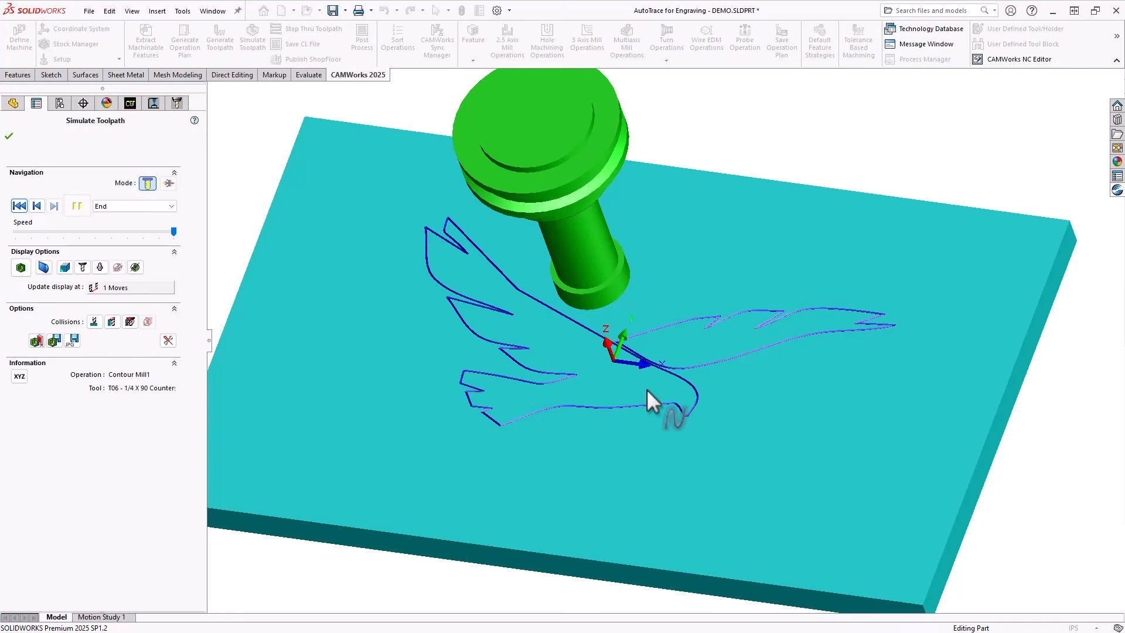